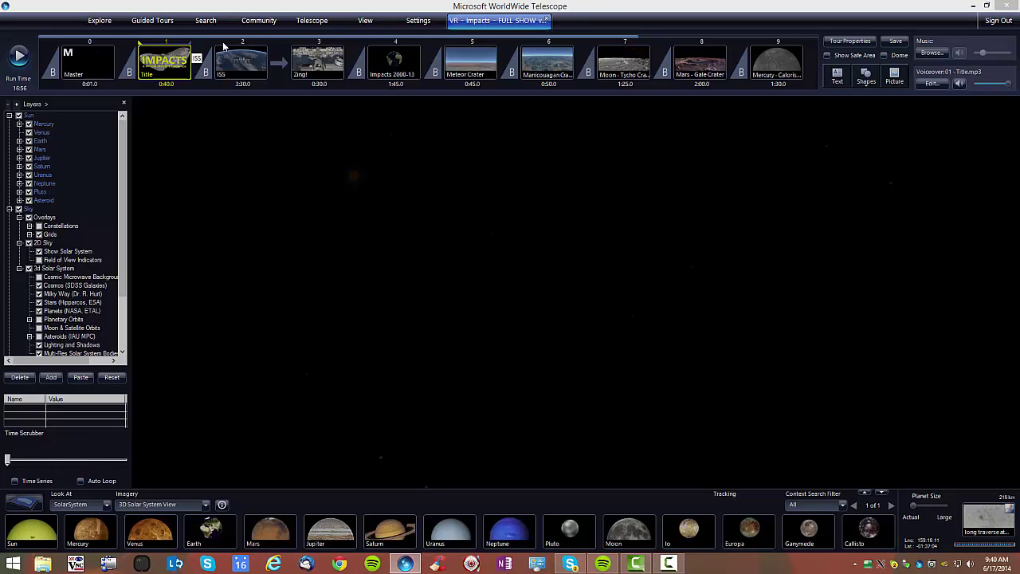
Expand the Asteroid layer to reveal Eros433_v7.obj and TitleCard3.obj, then bring up its context menu.
{"action": "left_click", "coordinate": [163, 32]}
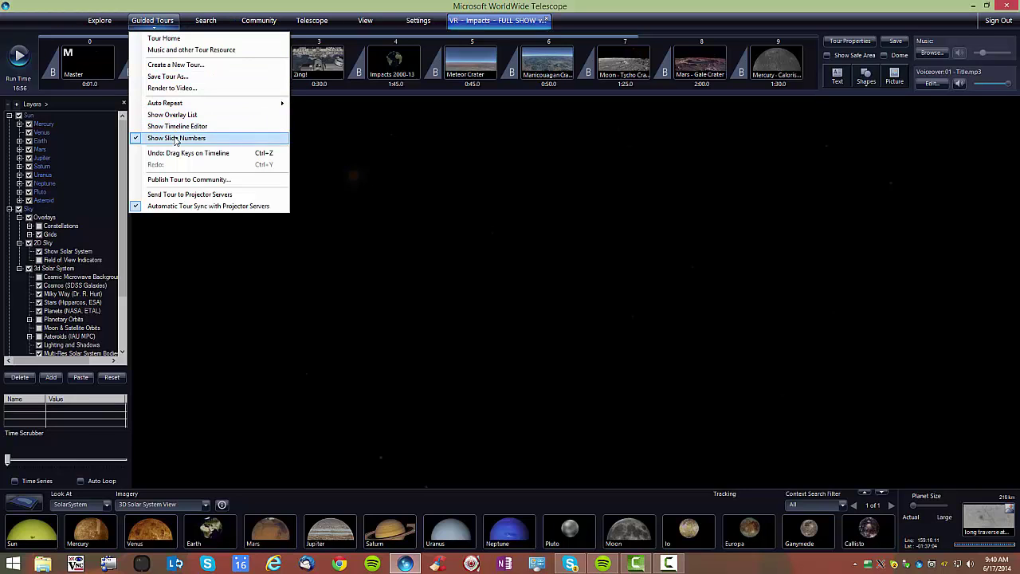
{"action": "left_click", "coordinate": [167, 37]}
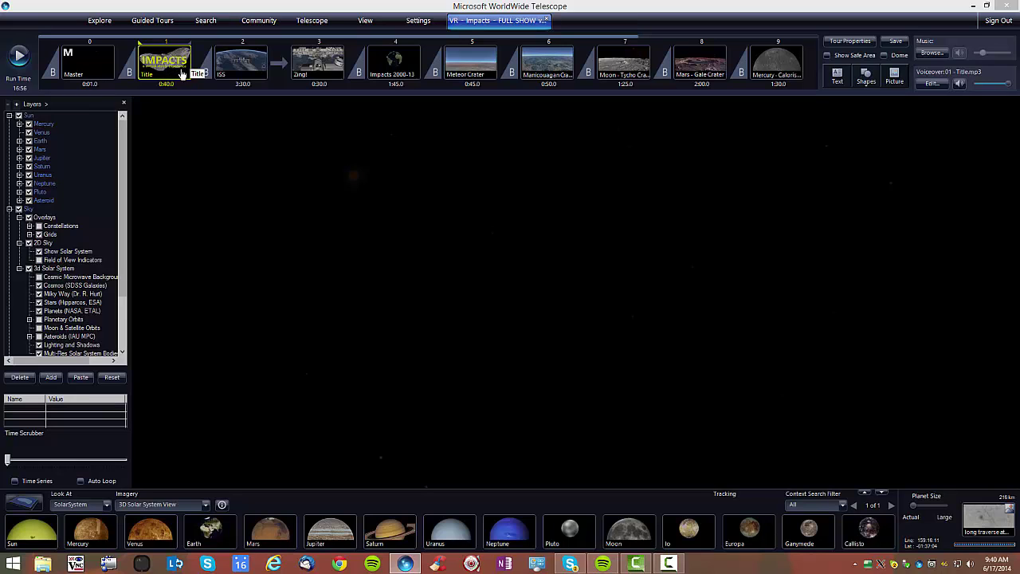
{"action": "left_click_drag", "start_coordinate": [119, 235], "coordinate": [114, 199]}
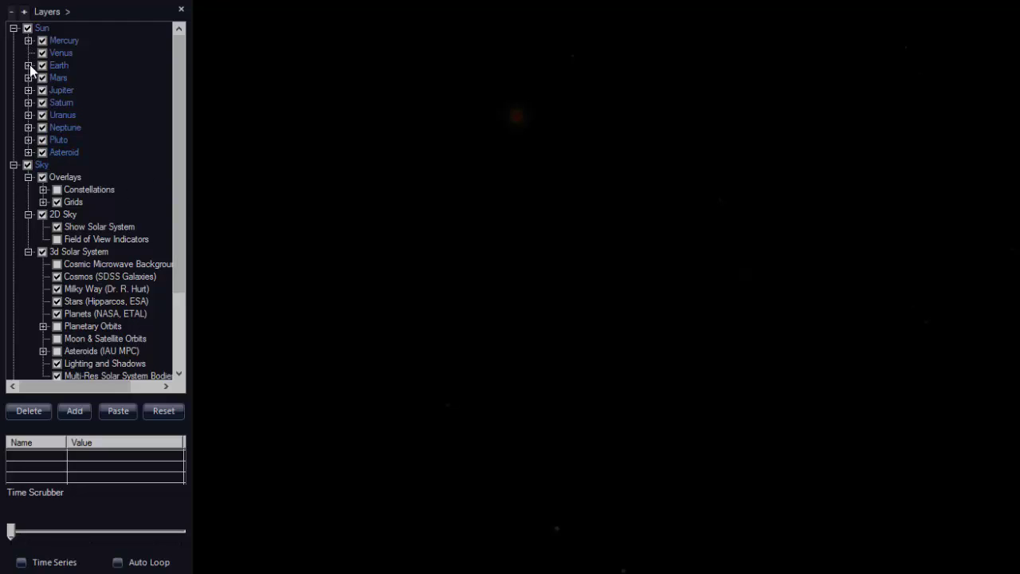
{"action": "left_click", "coordinate": [28, 152]}
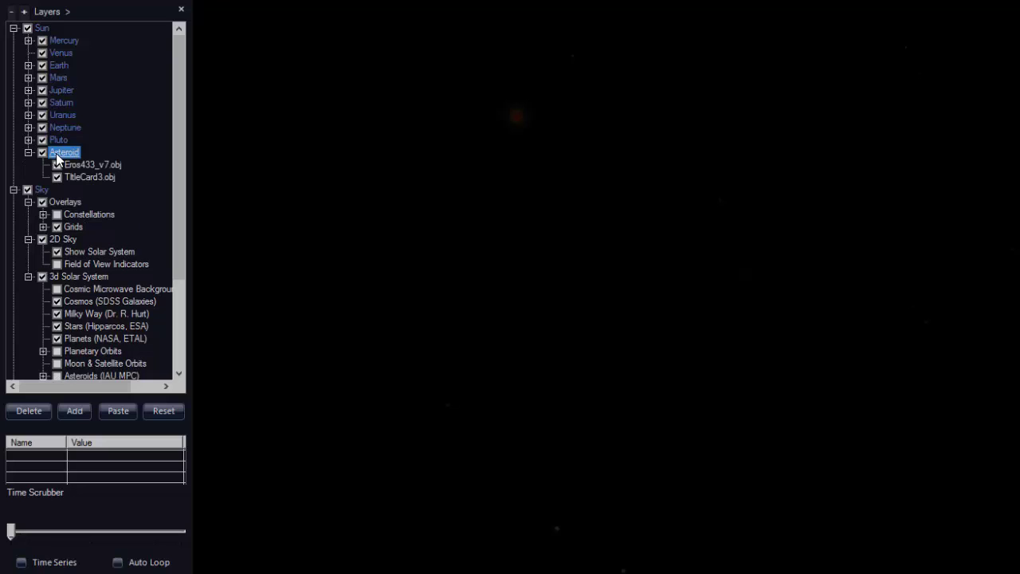
{"action": "right_click", "coordinate": [57, 158]}
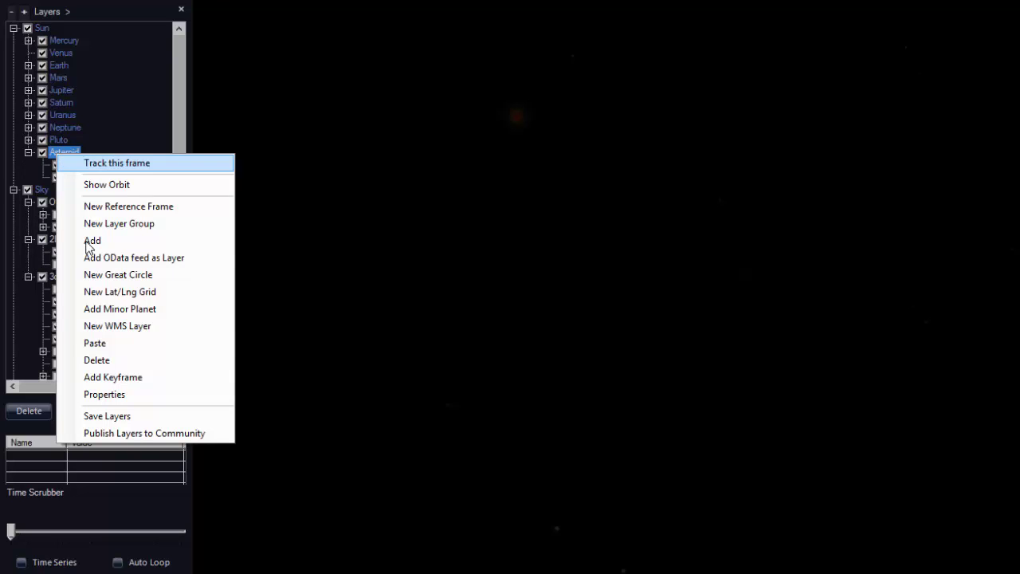
{"action": "left_click", "coordinate": [121, 390]}
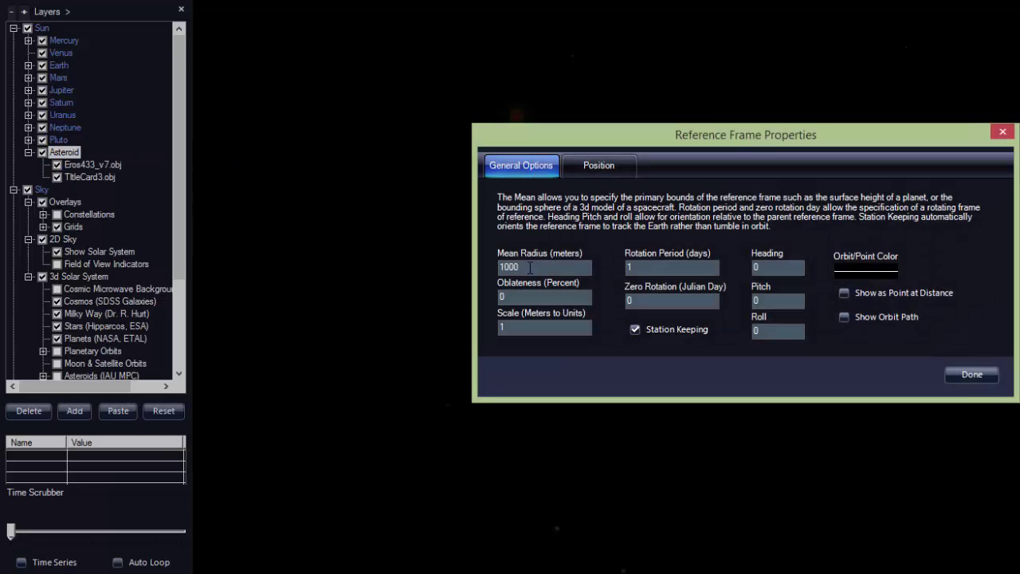
{"action": "left_click", "coordinate": [582, 167]}
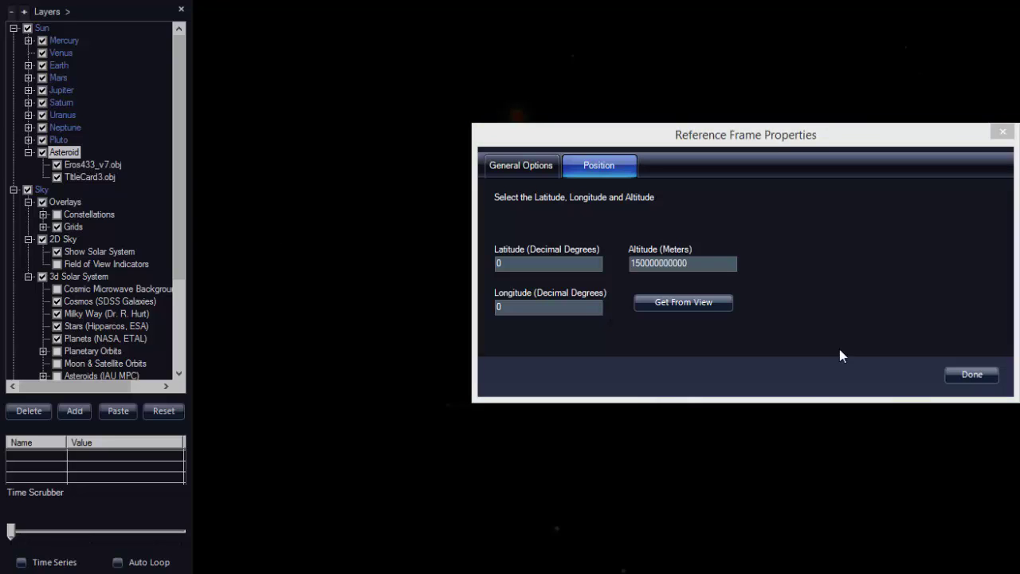
{"action": "left_click", "coordinate": [973, 373]}
Inspect Eros433_v7.obj's properties (scale 1, zero translation and rotation), leaving Two-sided off.
{"action": "right_click", "coordinate": [86, 167]}
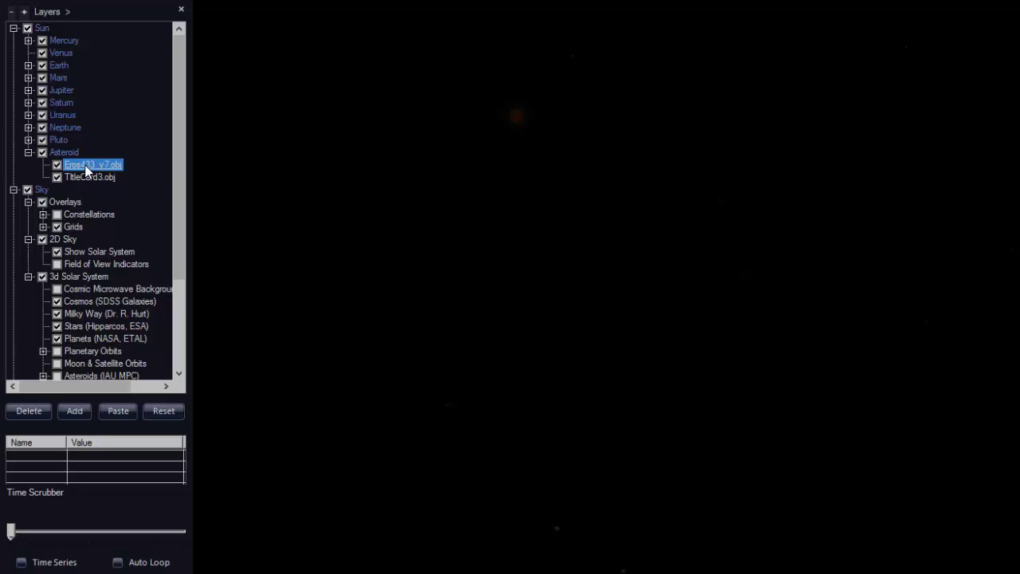
{"action": "left_click", "coordinate": [159, 333]}
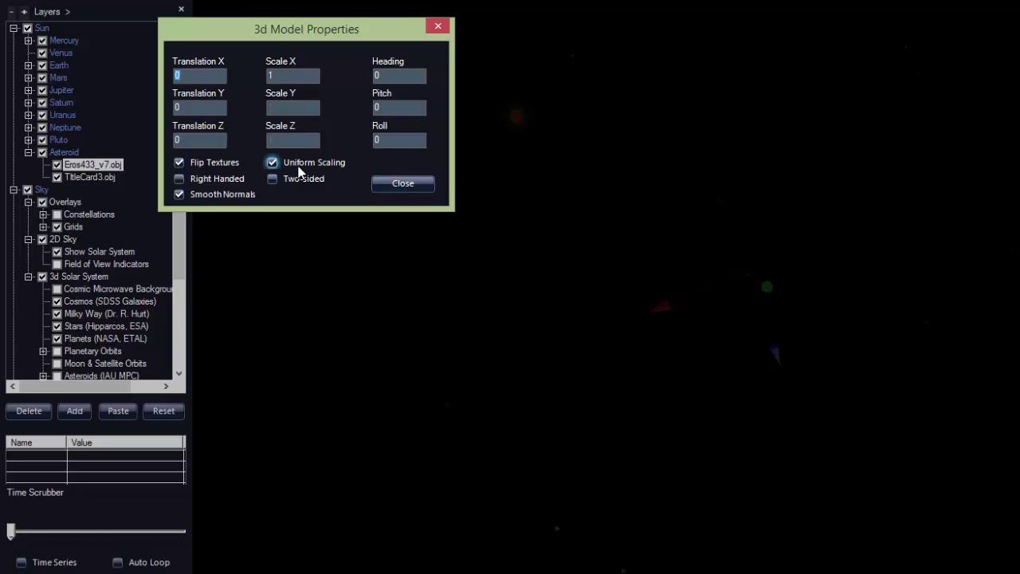
{"action": "left_click", "coordinate": [273, 178]}
{"action": "left_click", "coordinate": [273, 179]}
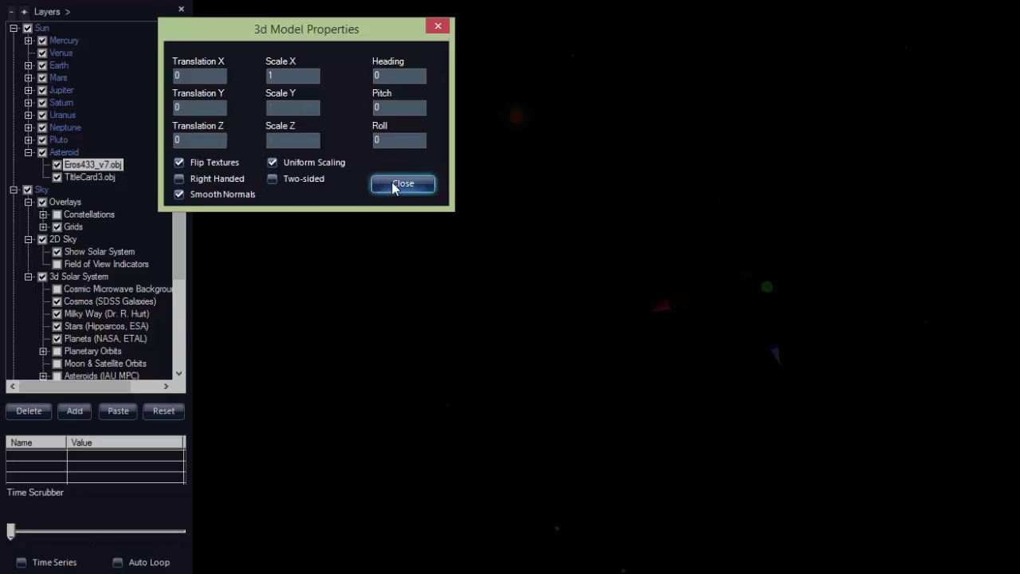
{"action": "left_click", "coordinate": [416, 185]}
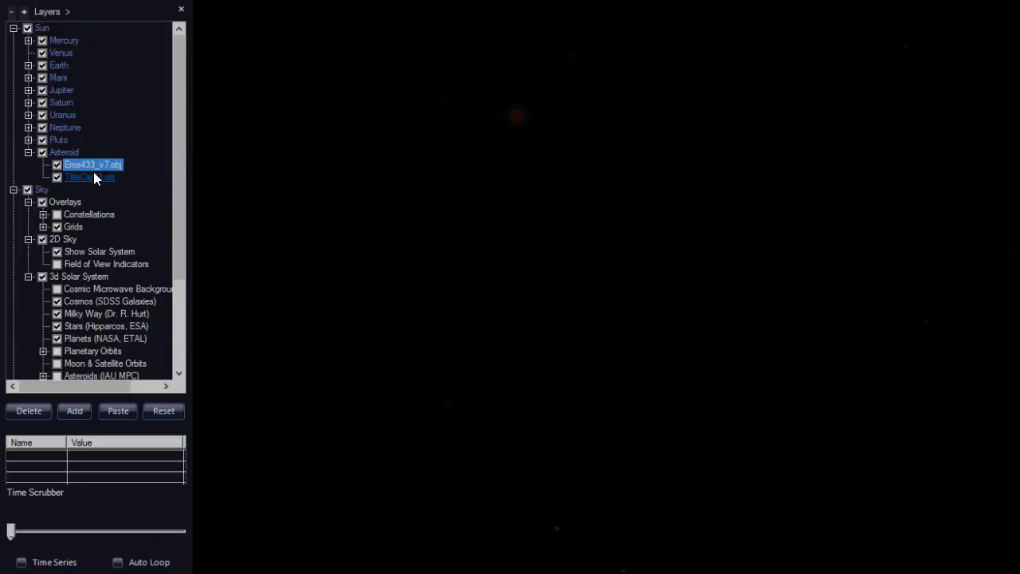
Inspect TitleCard3.obj's properties: heading 180, Translation Y -0.5, scale about 0.59.
{"action": "right_click", "coordinate": [93, 176]}
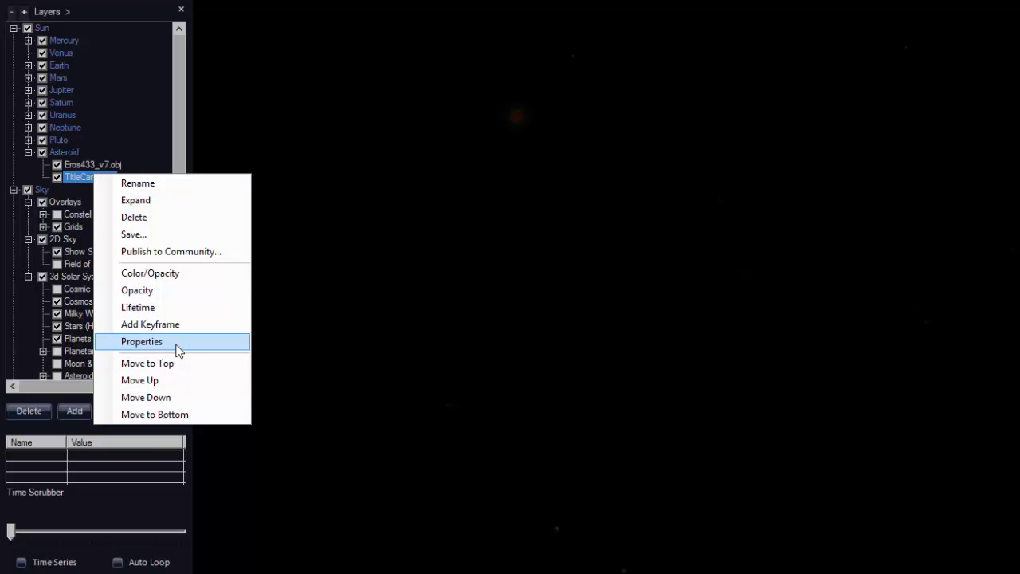
{"action": "left_click", "coordinate": [177, 345]}
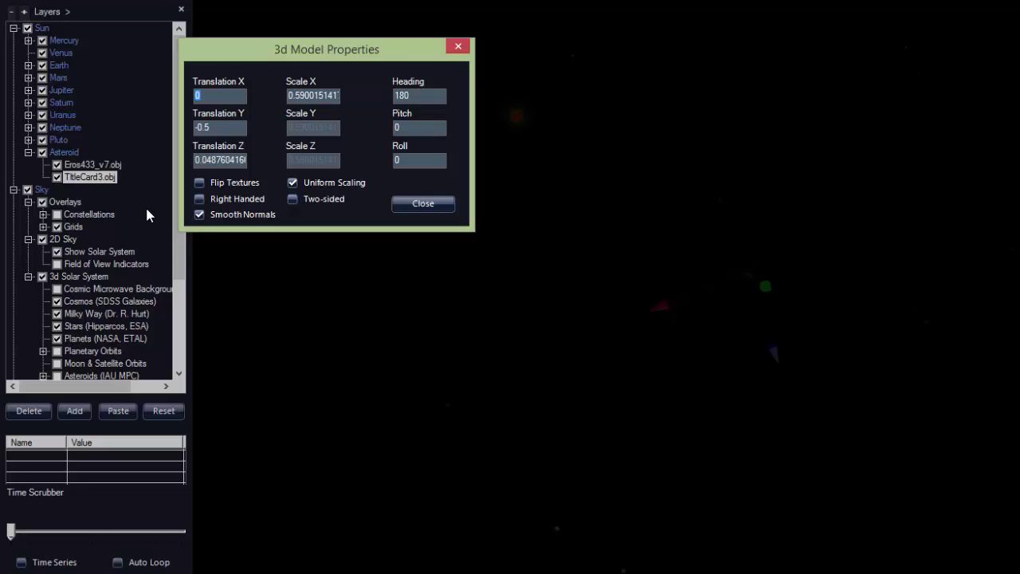
{"action": "left_click", "coordinate": [423, 205]}
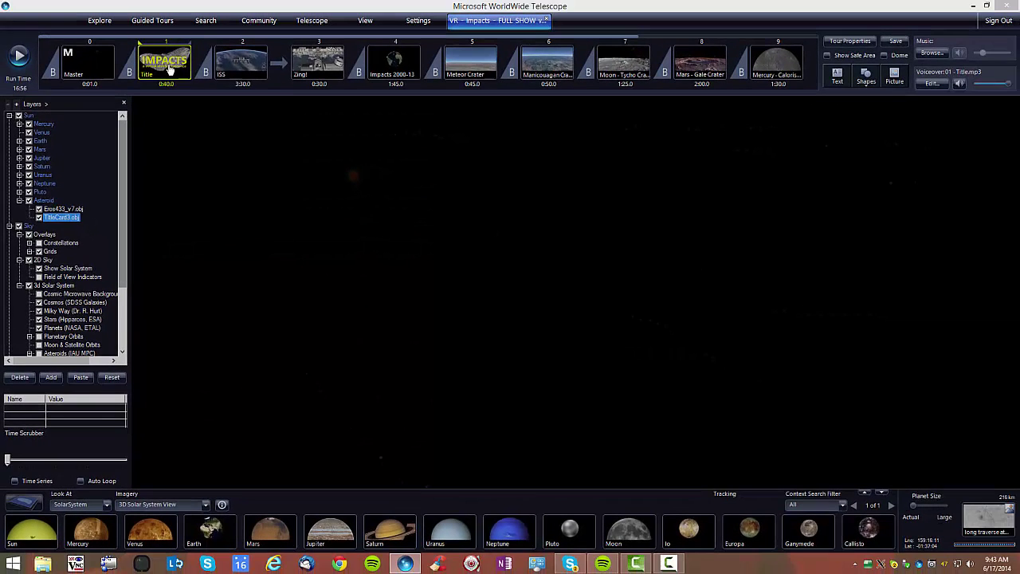
{"action": "right_click", "coordinate": [168, 64]}
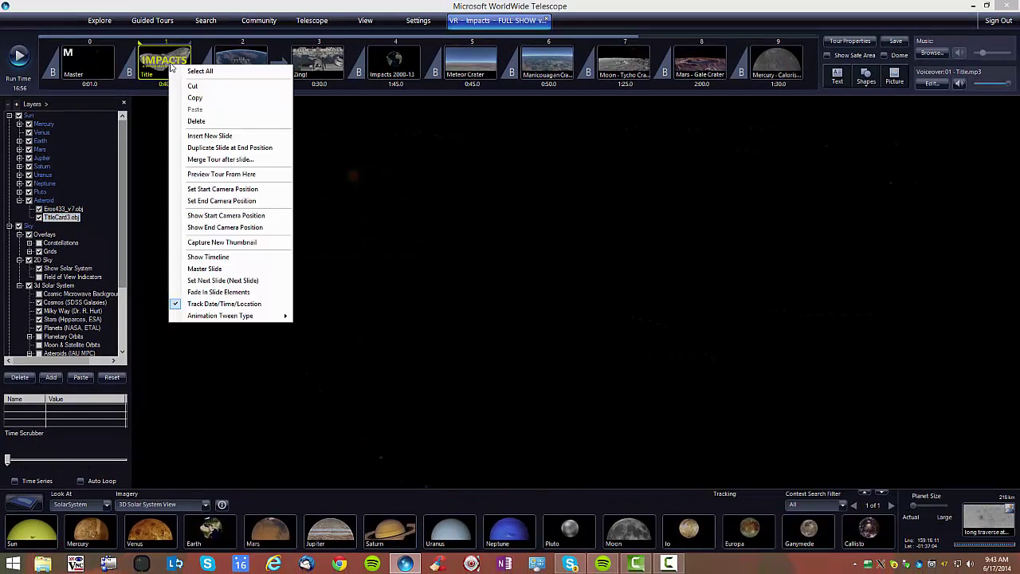
{"action": "left_click", "coordinate": [230, 259]}
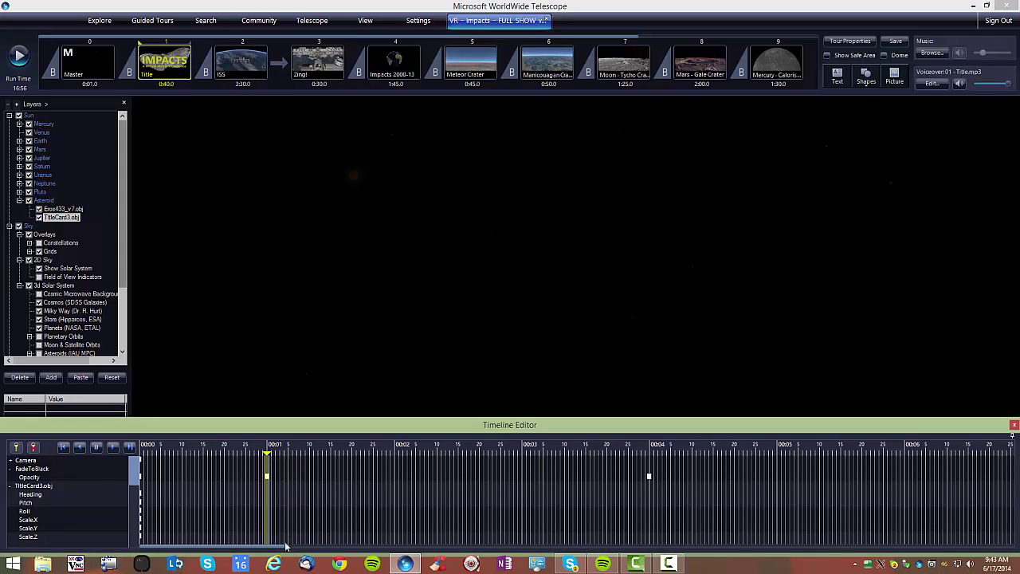
{"action": "left_click", "coordinate": [11, 469]}
{"action": "left_click", "coordinate": [10, 477]}
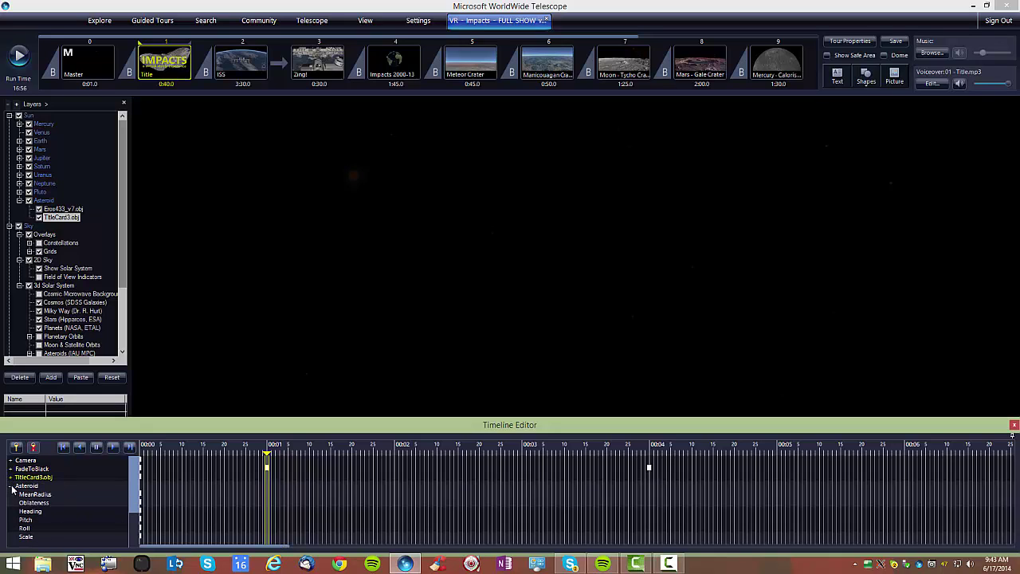
{"action": "left_click", "coordinate": [11, 486]}
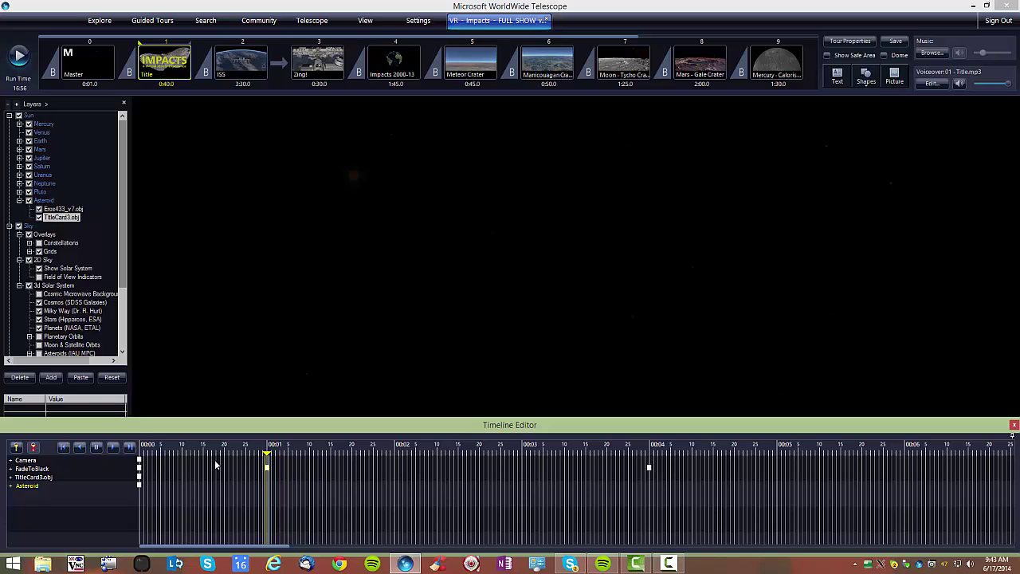
{"action": "left_click_drag", "start_coordinate": [268, 458], "coordinate": [469, 484]}
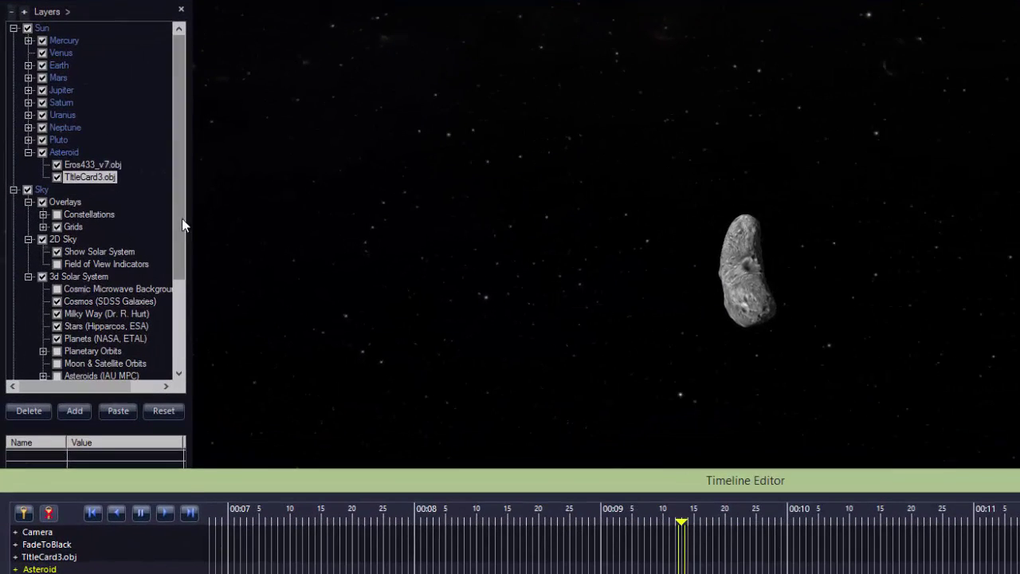
{"action": "left_click_drag", "start_coordinate": [182, 218], "coordinate": [199, 344]}
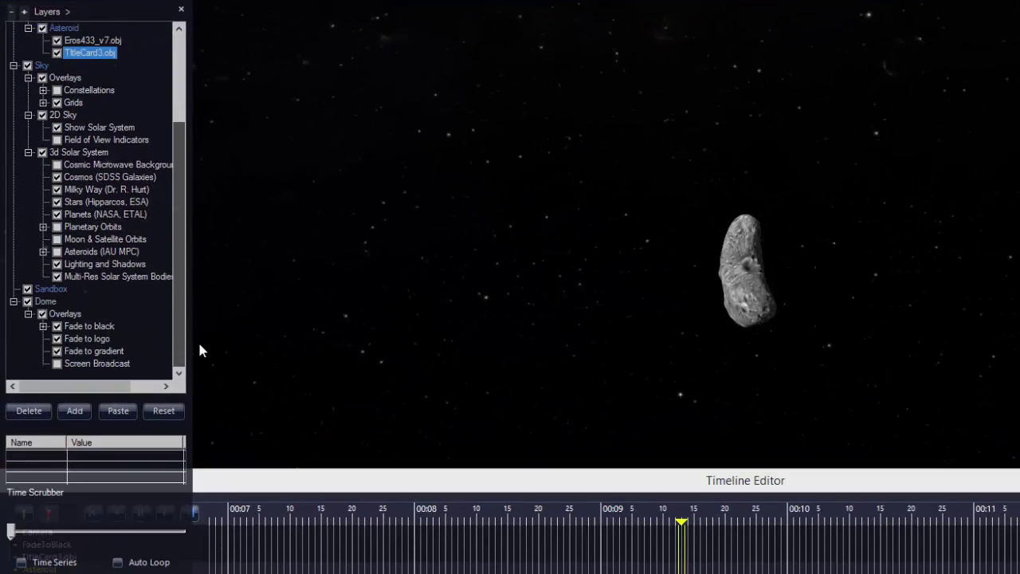
{"action": "left_click", "coordinate": [44, 326]}
{"action": "left_click", "coordinate": [62, 330]}
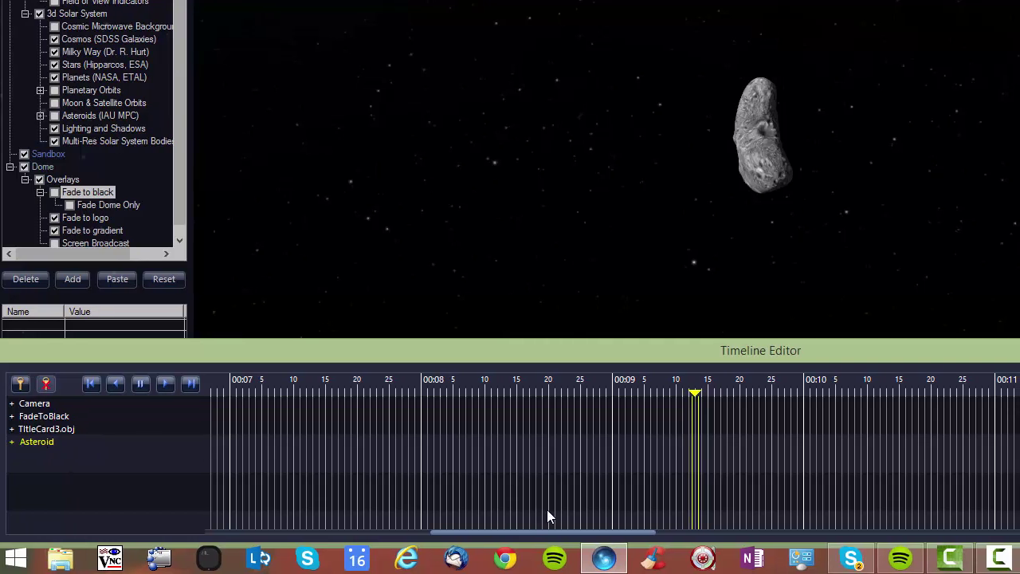
Scrub the timeline around 00:17 to watch the IMPACTS title card fade in over the asteroid.
{"action": "left_click_drag", "start_coordinate": [574, 532], "coordinate": [815, 524]}
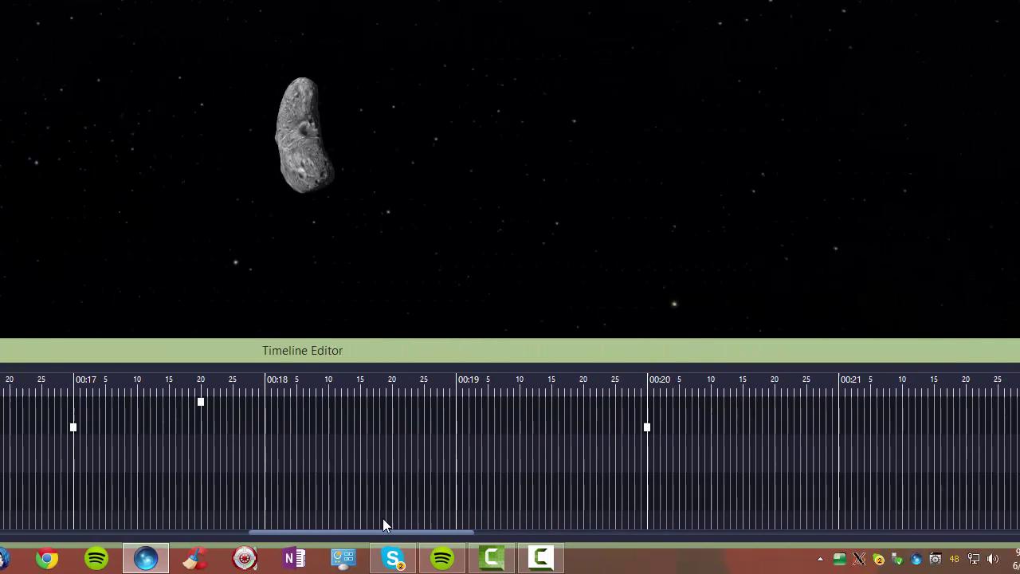
{"action": "left_click_drag", "start_coordinate": [624, 518], "coordinate": [617, 518]}
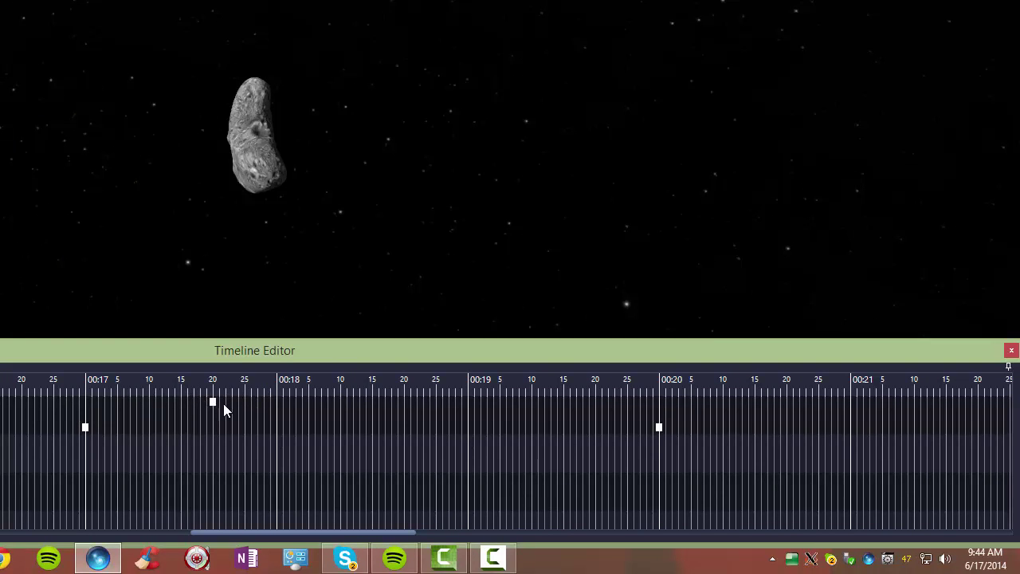
{"action": "left_click_drag", "start_coordinate": [287, 532], "coordinate": [730, 553]}
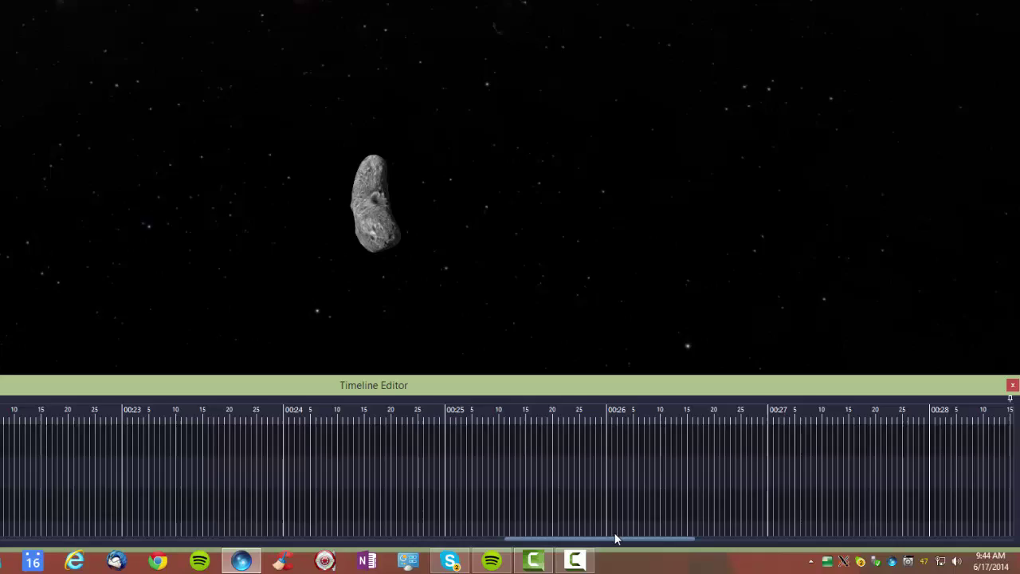
{"action": "left_click_drag", "start_coordinate": [823, 560], "coordinate": [984, 558]}
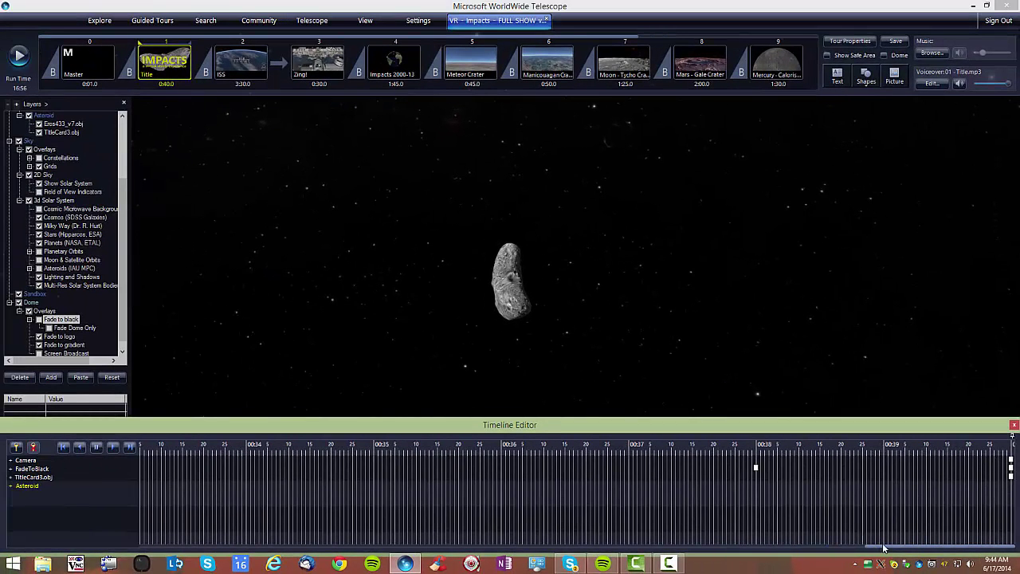
{"action": "left_click_drag", "start_coordinate": [883, 548], "coordinate": [469, 510]}
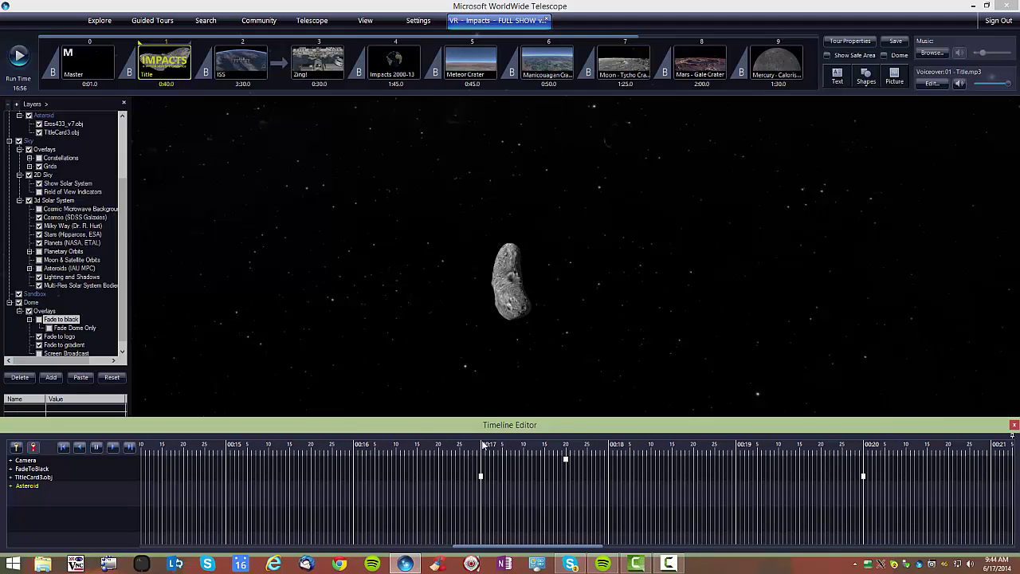
{"action": "left_click_drag", "start_coordinate": [484, 444], "coordinate": [864, 452]}
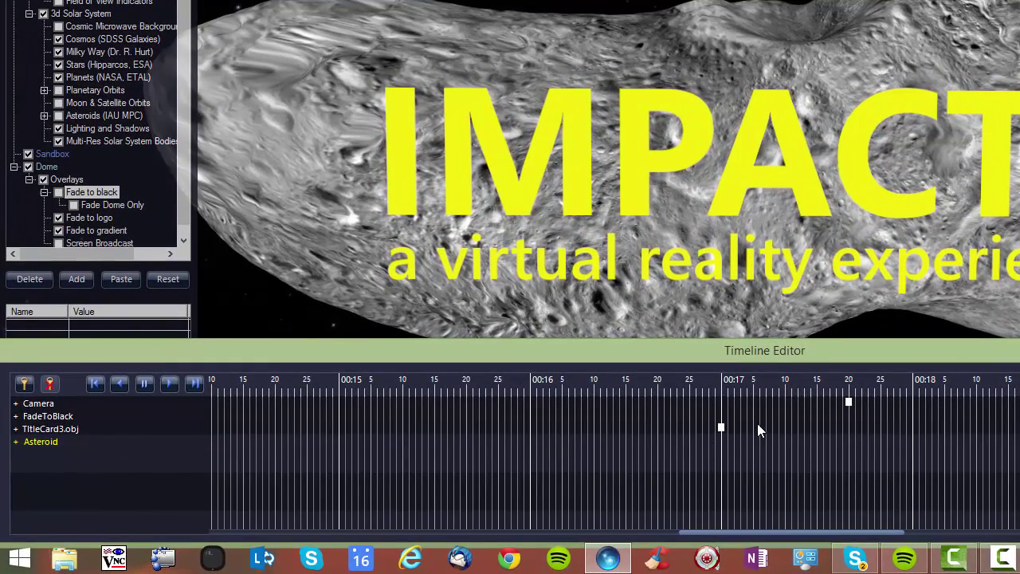
Expand TitleCard3.obj's animation tracks and move the Key Properties window away from the title.
{"action": "left_click", "coordinate": [16, 430]}
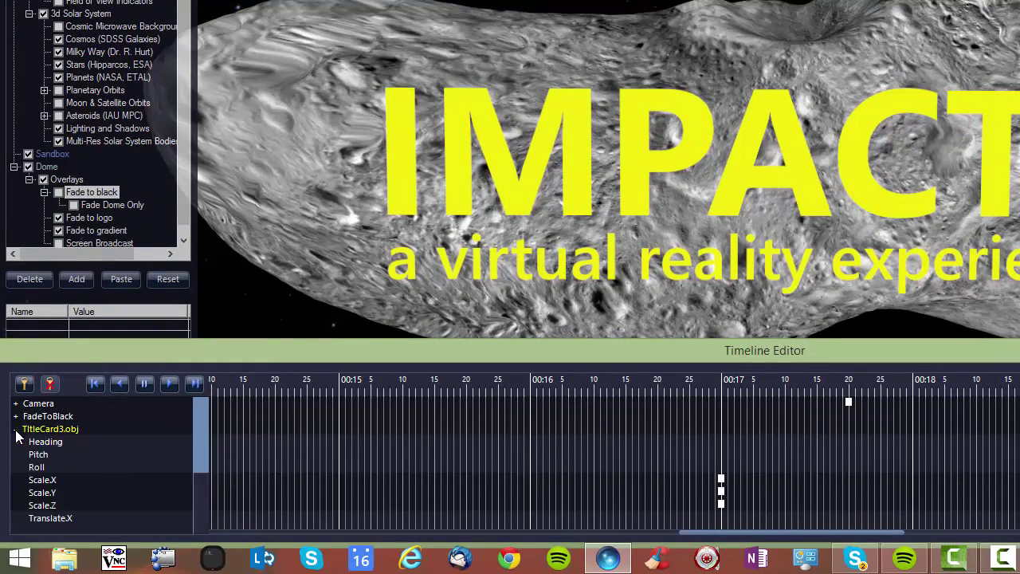
{"action": "left_click_drag", "start_coordinate": [199, 424], "coordinate": [225, 498]}
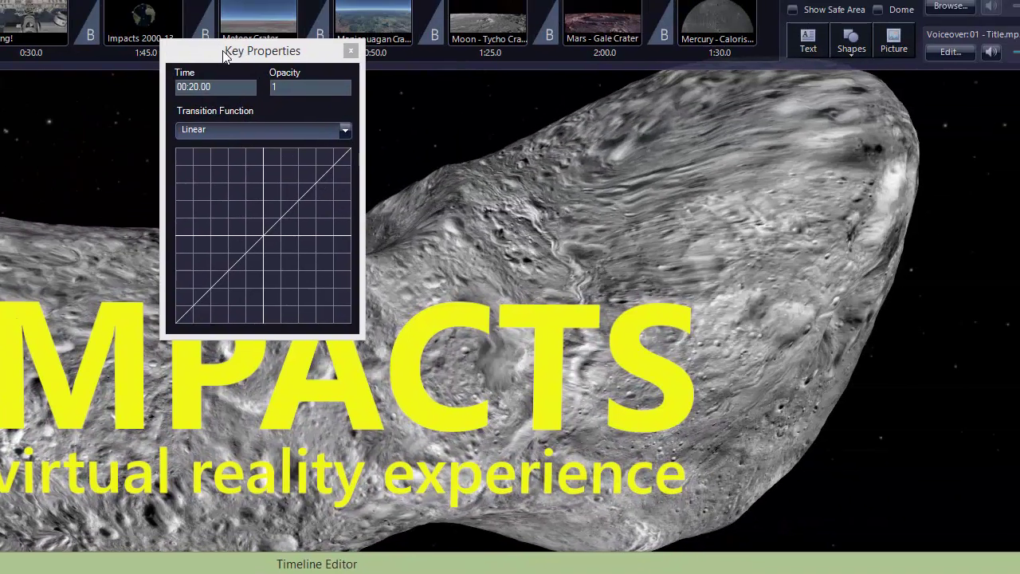
{"action": "left_click_drag", "start_coordinate": [225, 54], "coordinate": [729, 196]}
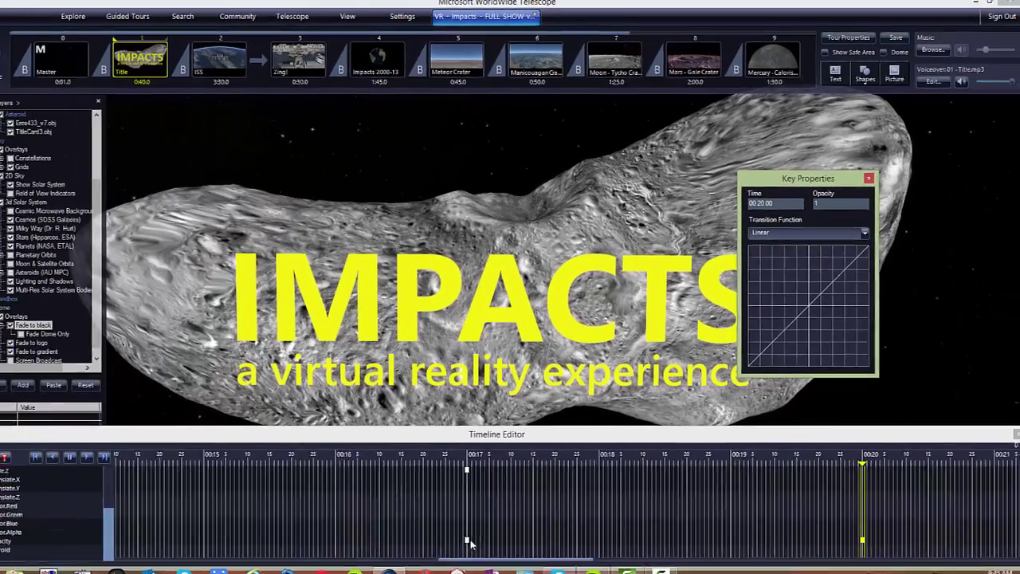
Inspect the opacity and Scale.X keys at 00:17 and the final Scale.X key, 0.6 at 00:40.
{"action": "left_click", "coordinate": [480, 529]}
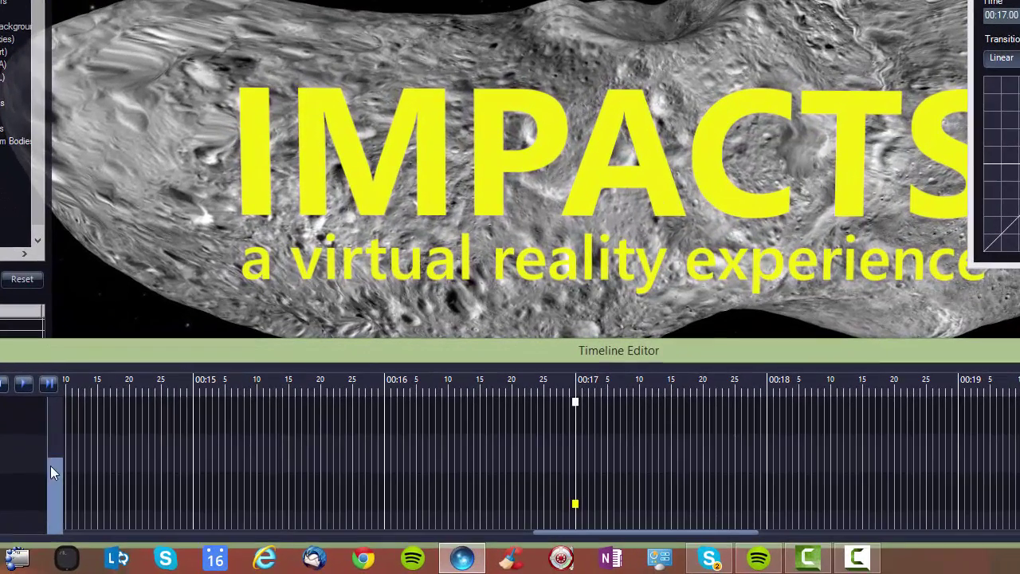
{"action": "left_click_drag", "start_coordinate": [131, 501], "coordinate": [134, 485]}
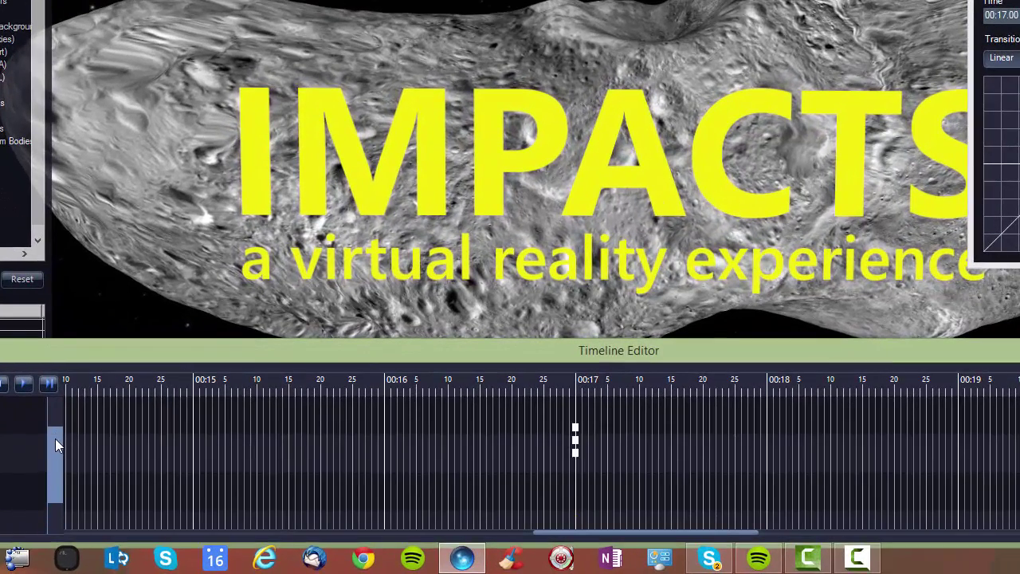
{"action": "left_click", "coordinate": [575, 429]}
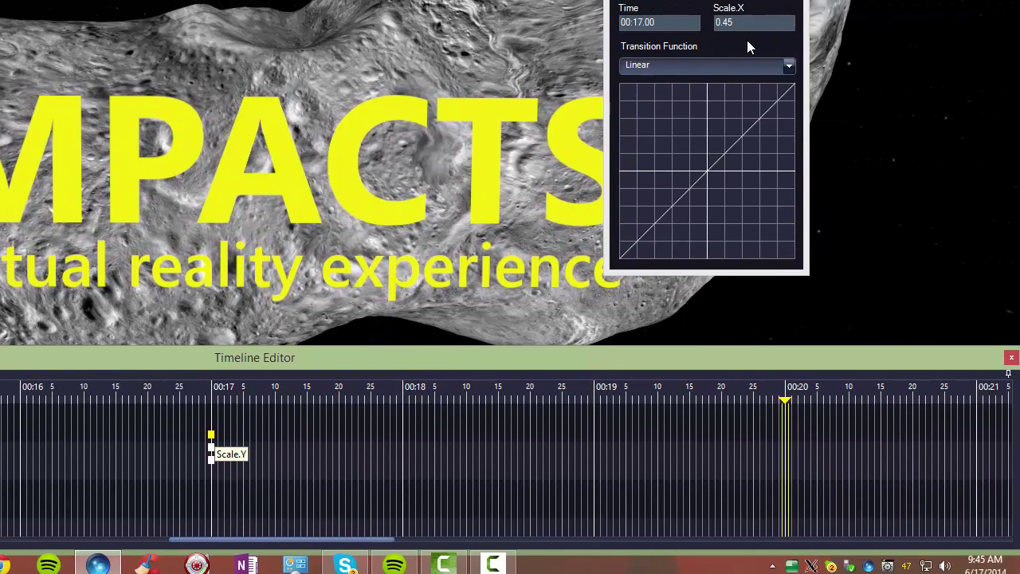
{"action": "left_click_drag", "start_coordinate": [338, 545], "coordinate": [956, 541]}
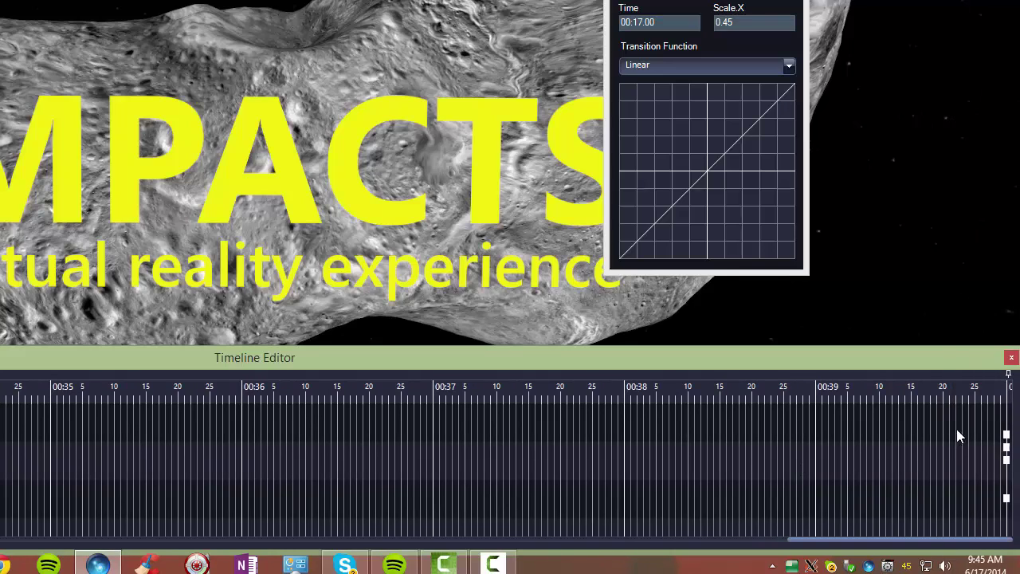
{"action": "left_click", "coordinate": [1007, 436]}
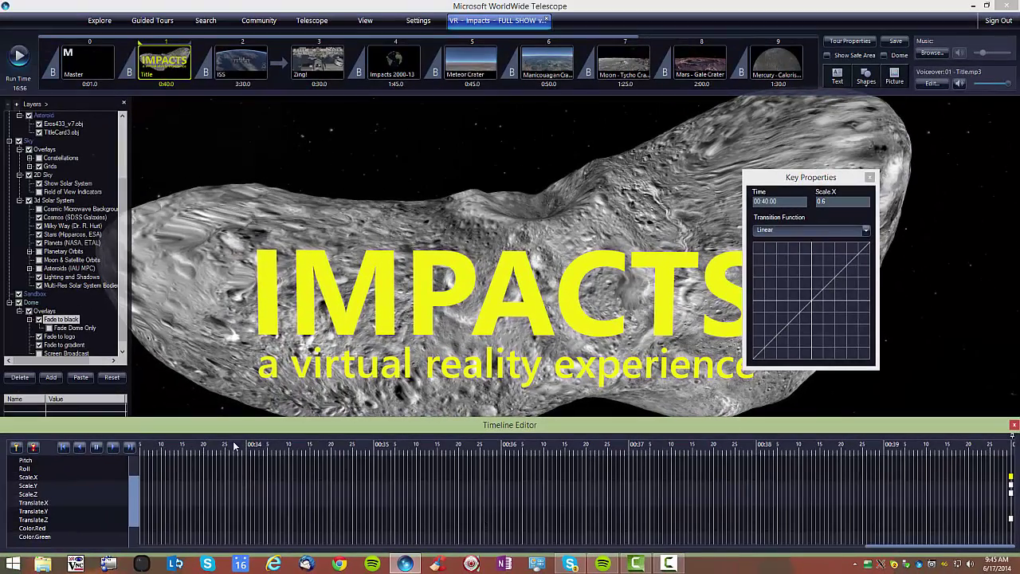
Close Key Properties and return the title slide's playhead to 00:00.
{"action": "left_click", "coordinate": [64, 447]}
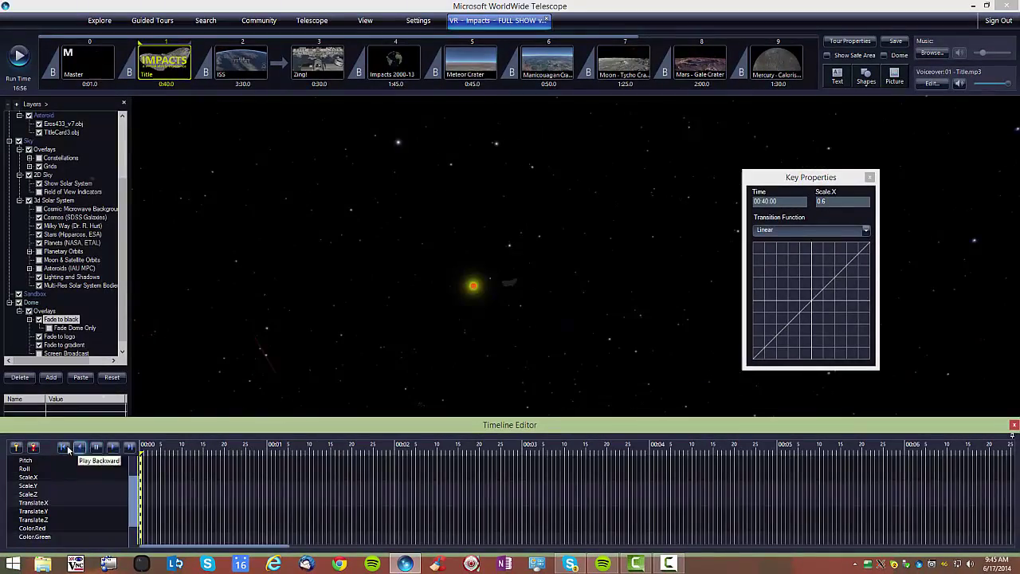
{"action": "left_click", "coordinate": [869, 177]}
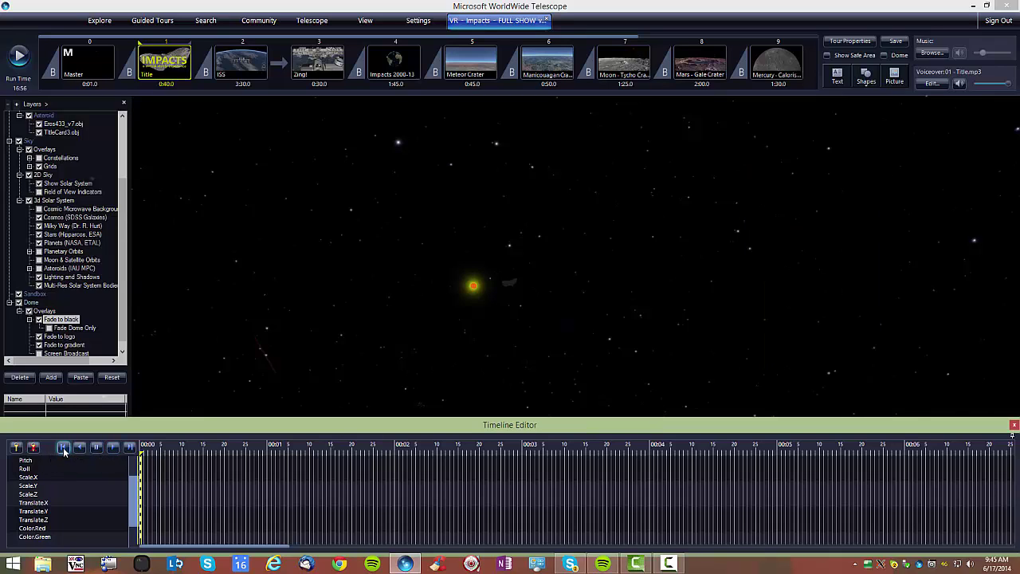
{"action": "left_click", "coordinate": [124, 450]}
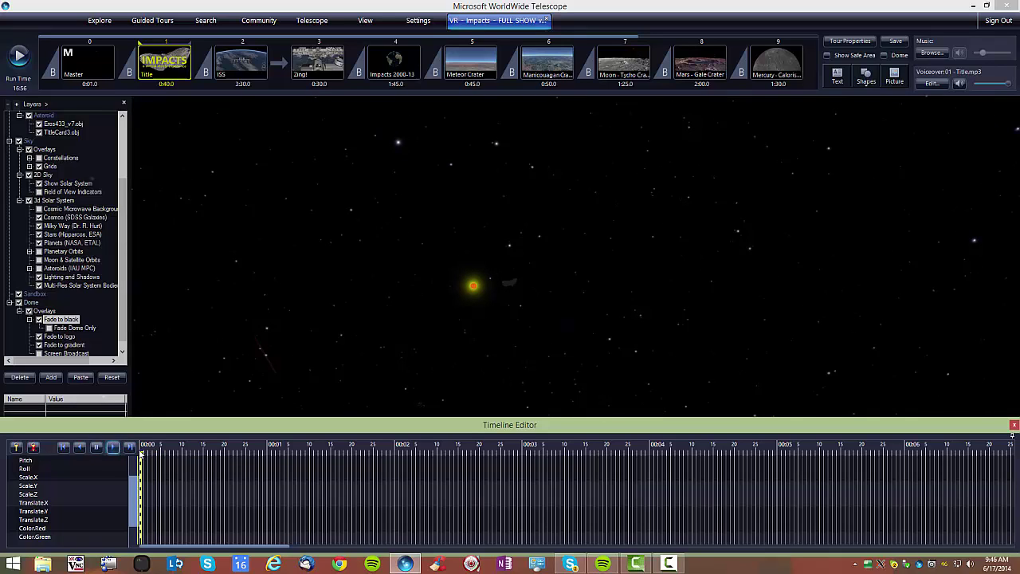
Scrub forward to about 00:28 as the IMPACTS title card grows over the asteroid.
{"action": "left_click_drag", "start_coordinate": [144, 451], "coordinate": [507, 510]}
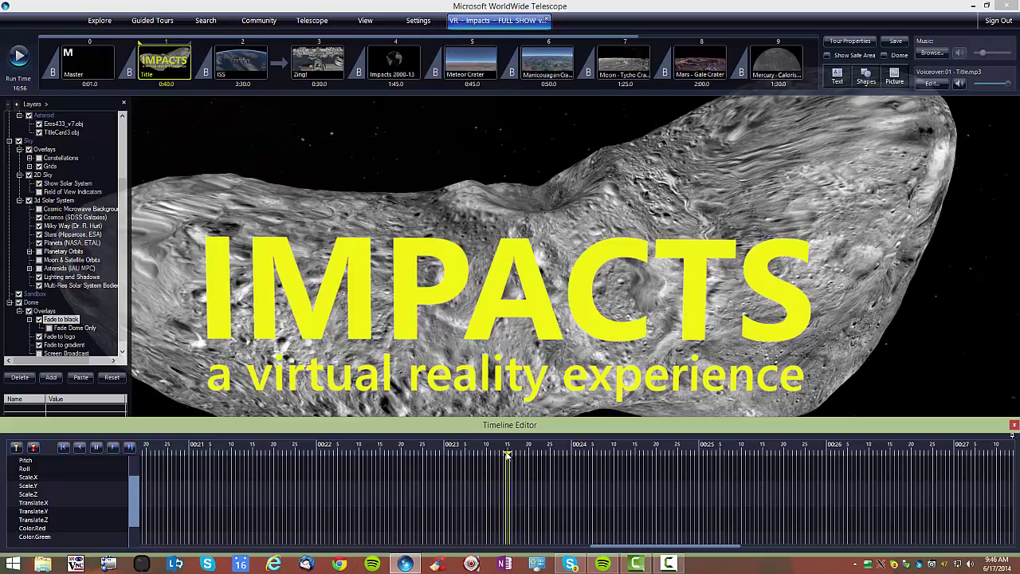
{"action": "left_click_drag", "start_coordinate": [507, 454], "coordinate": [789, 471]}
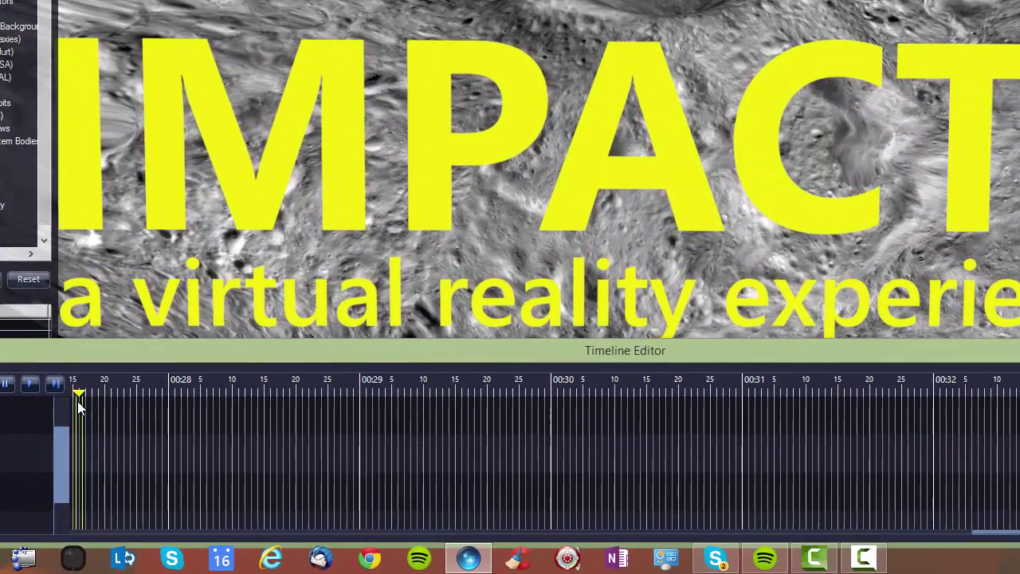
{"action": "left_click_drag", "start_coordinate": [85, 408], "coordinate": [213, 407]}
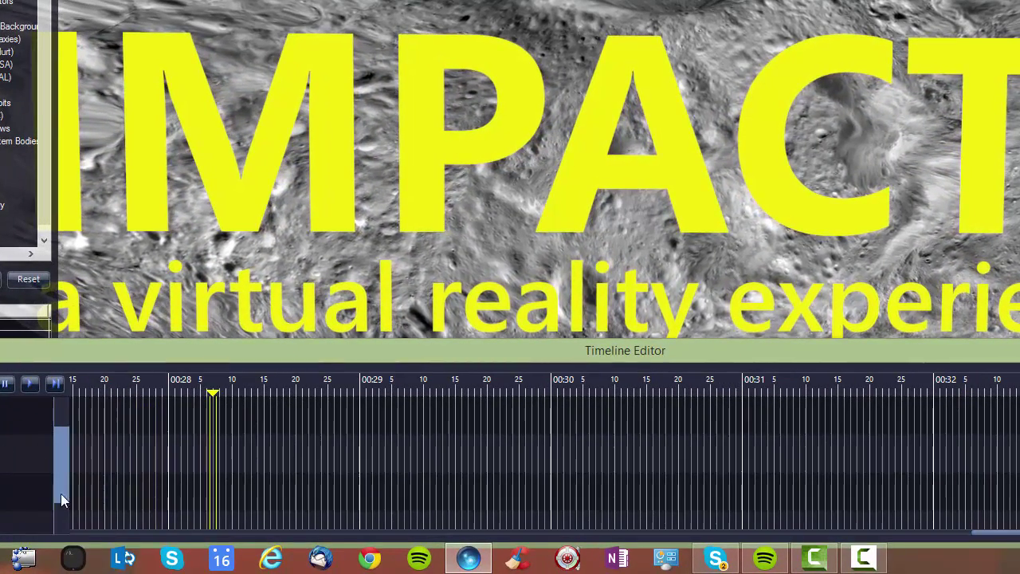
{"action": "left_click_drag", "start_coordinate": [62, 500], "coordinate": [51, 445]}
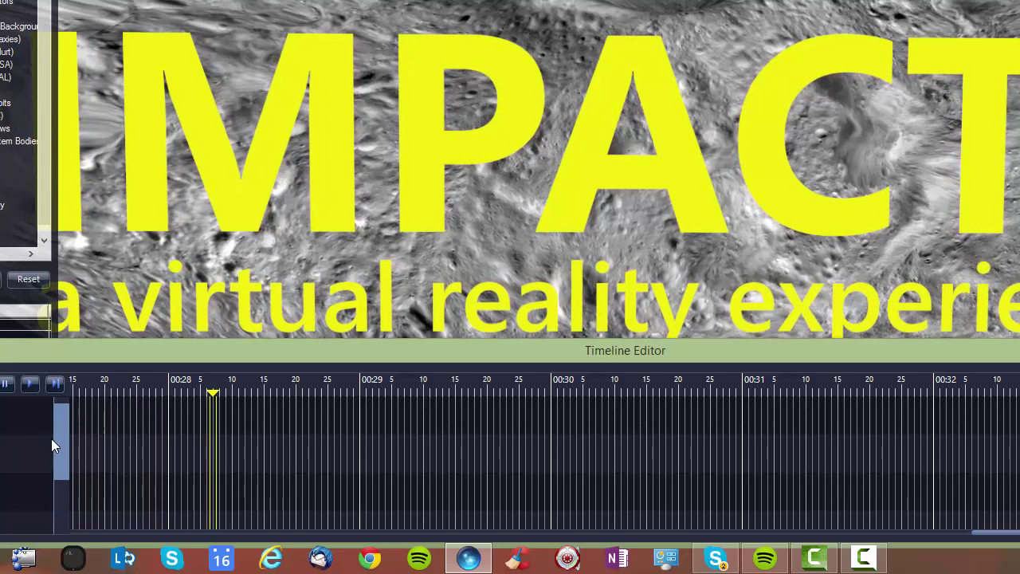